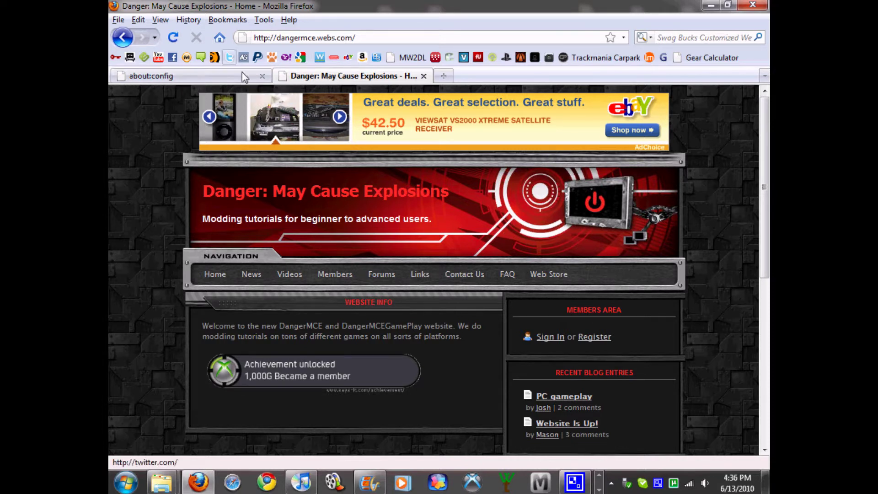
Load about:config in the current tab and accept the 'I'll be careful' warning.
click(302, 37)
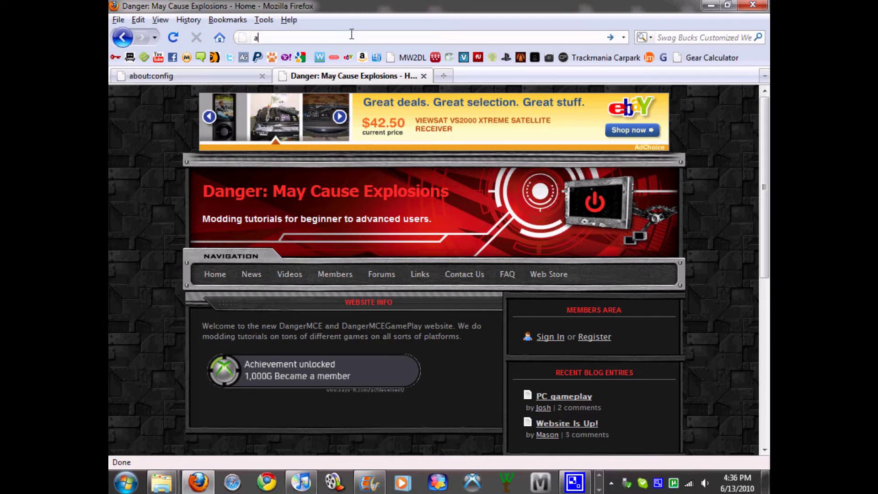
text(about)
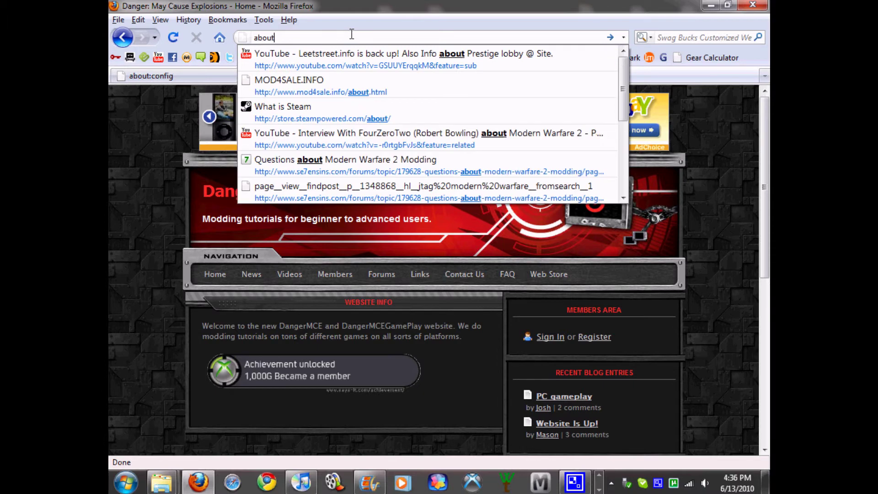
text(:)
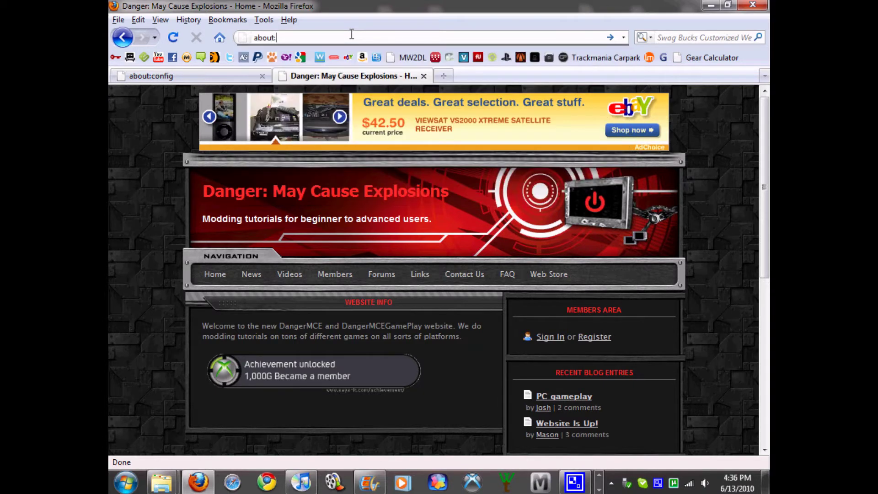
text(config)
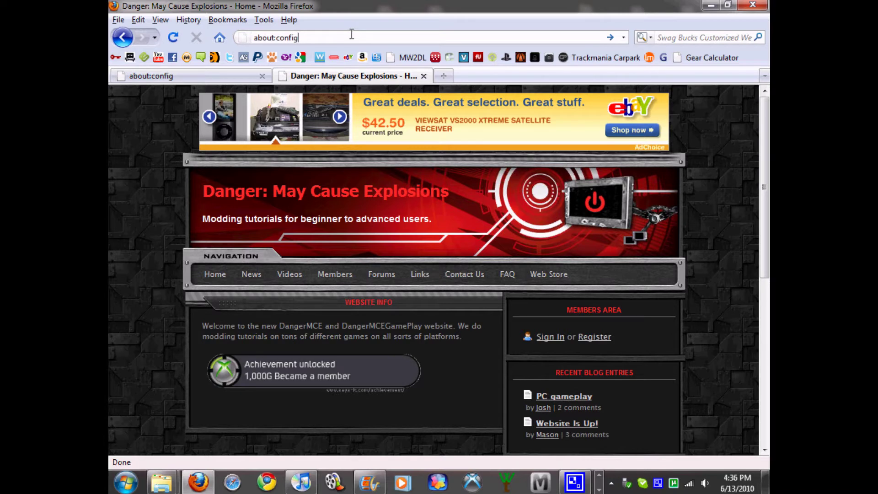
key(Return)
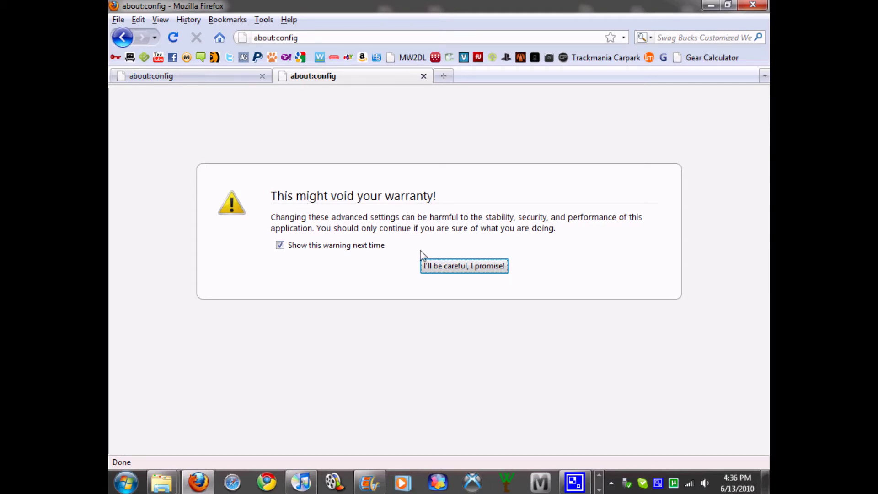
click(490, 272)
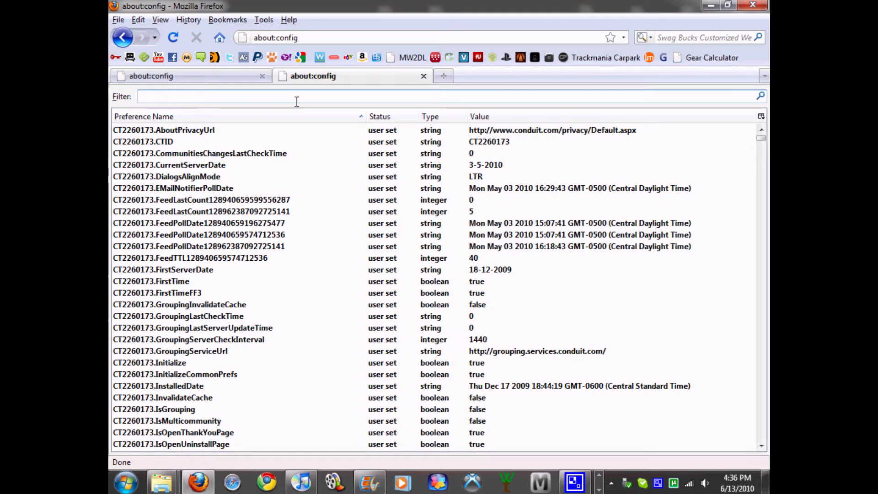
text(pipe)
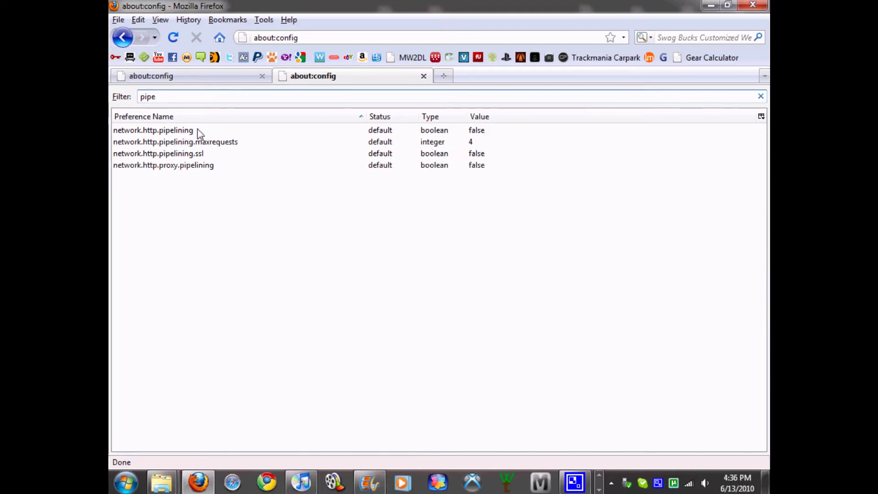
Filter for 'pipe', set network.http.pipelining and proxy.pipelining to true, and start editing maxrequests.
click(197, 130)
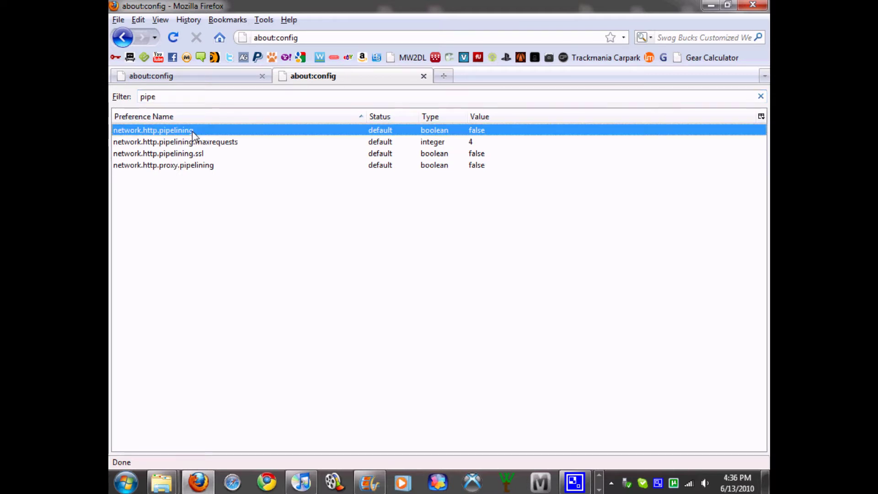
double_click(197, 130)
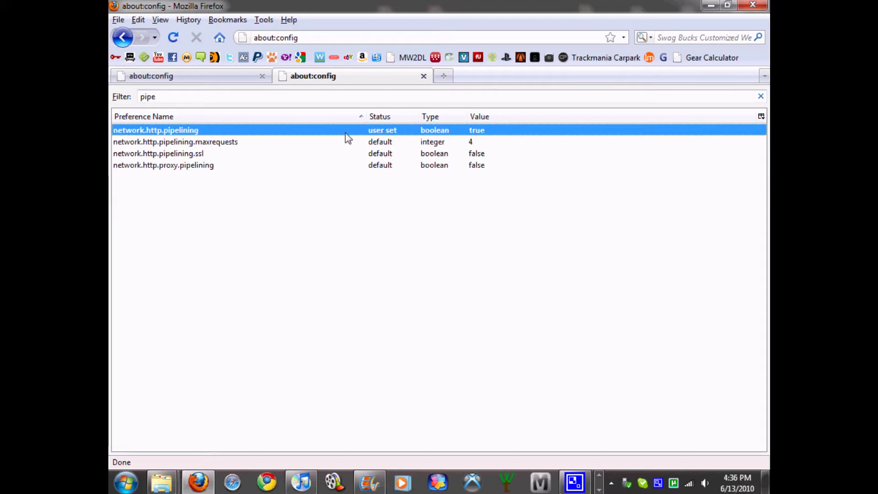
double_click(171, 165)
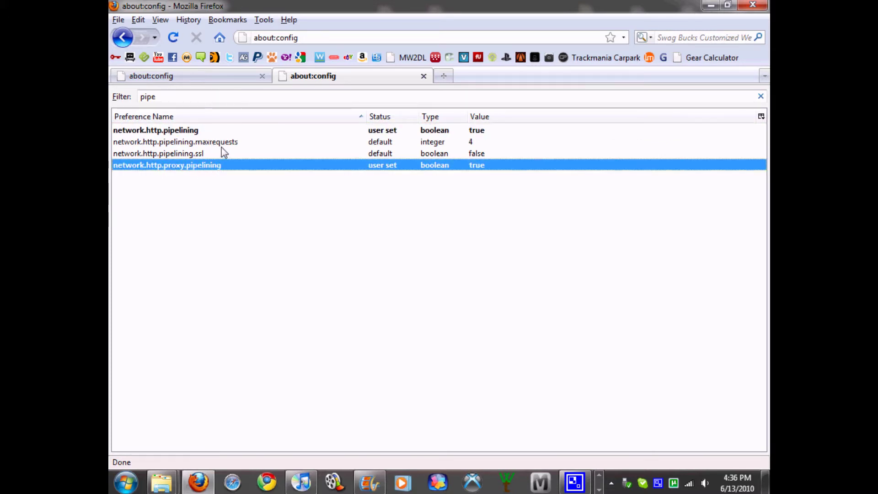
double_click(477, 141)
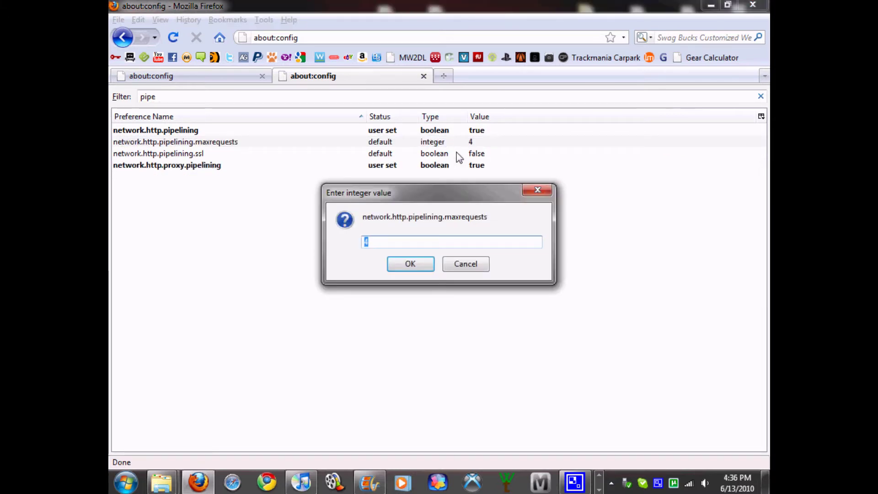
text(2)
Enter 24 as the network.http.pipelining.maxrequests value.
key(Return)
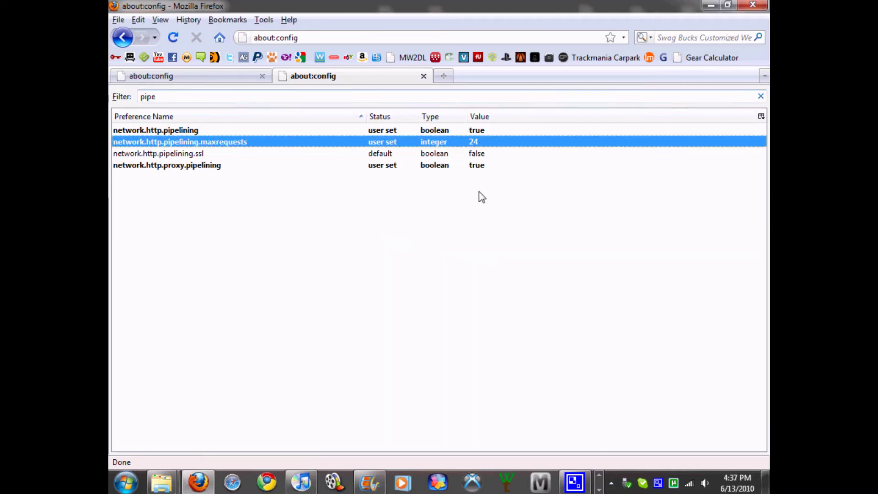
click(306, 482)
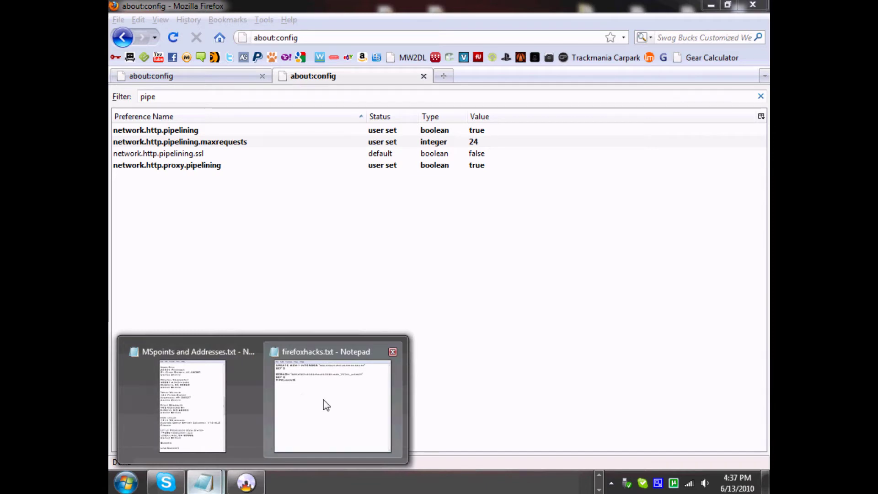
Copy NGLAYOUT.INITIALPAINT.DELAY from the firefoxhacks notes and return to the about:config list.
click(333, 405)
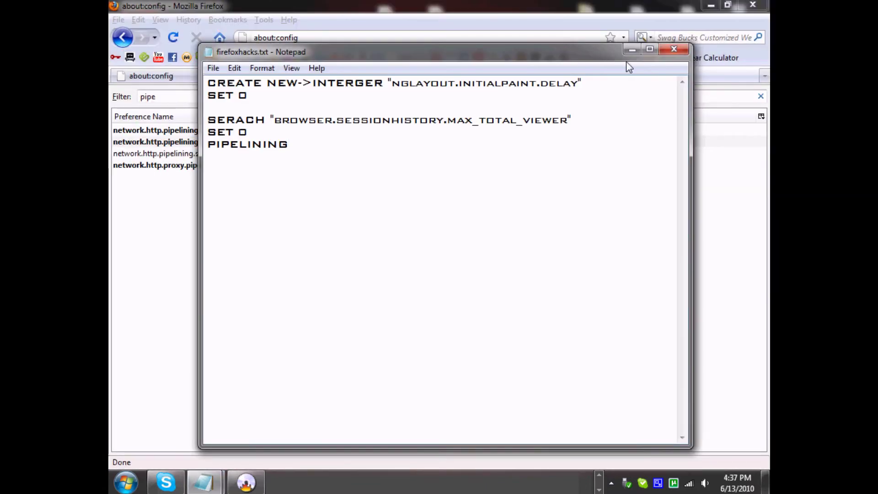
drag(578, 84, 394, 83)
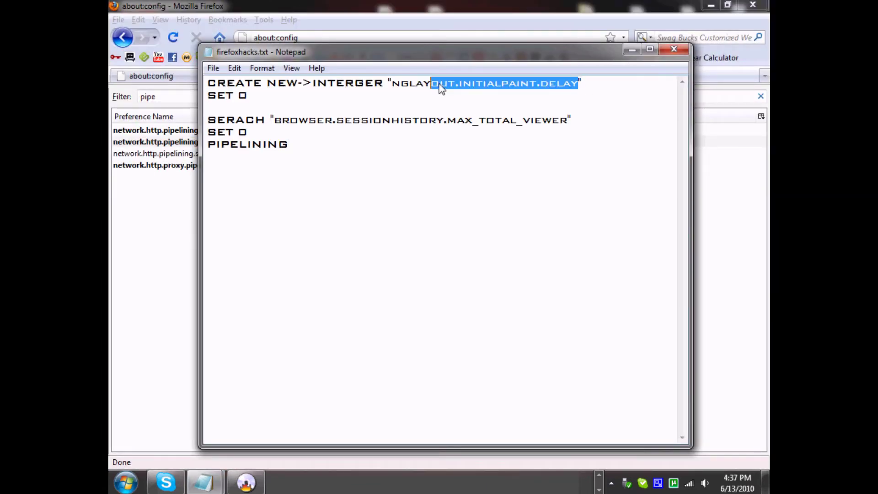
right_click(400, 88)
click(431, 124)
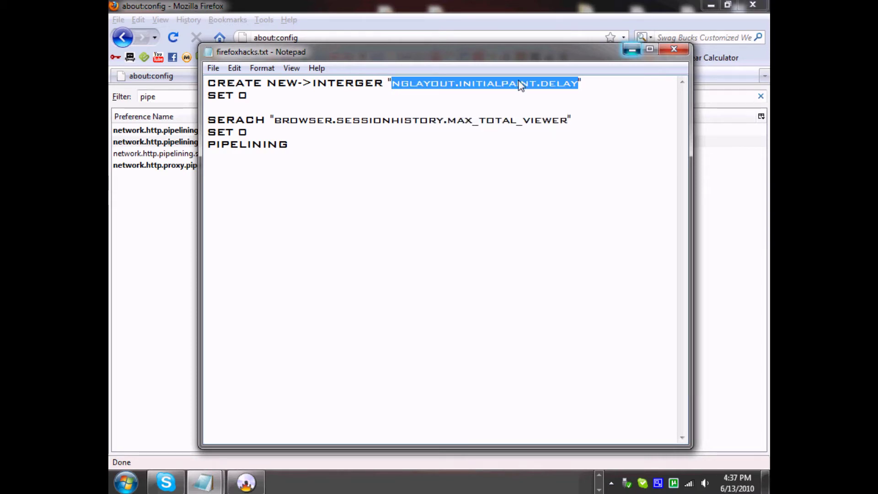
click(631, 50)
right_click(216, 239)
mouse_move(248, 310)
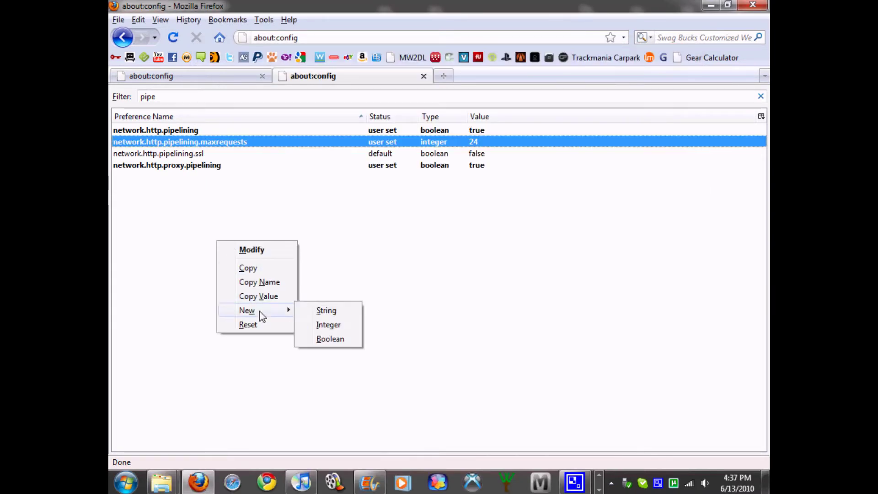
Create the integer preference nglayout.initialpaint.delay with value 0.
click(323, 326)
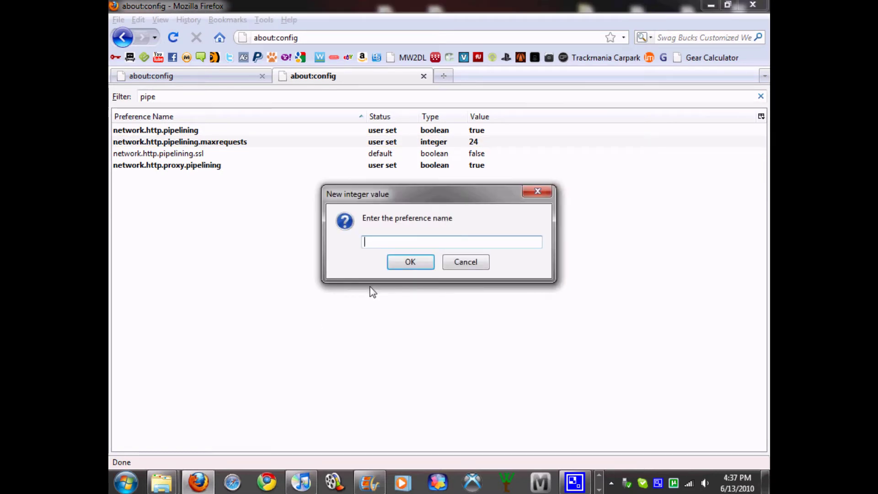
key(ctrl+v)
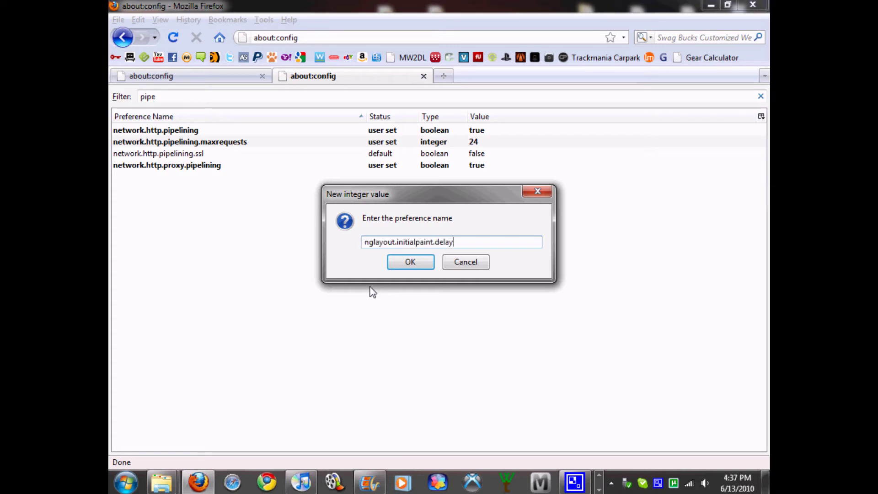
key(Return)
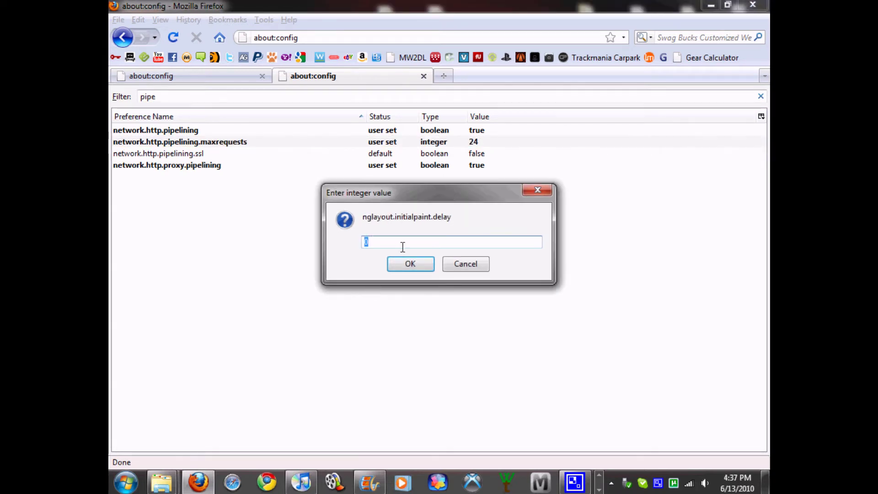
click(410, 265)
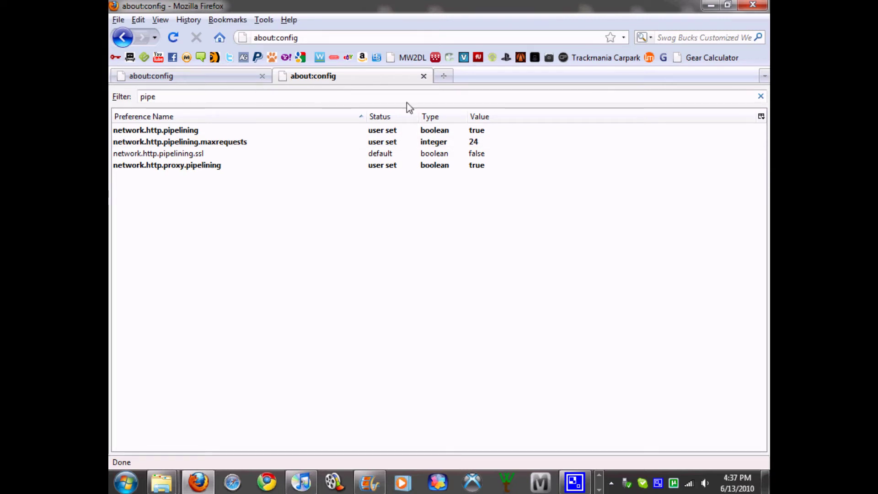
double_click(148, 97)
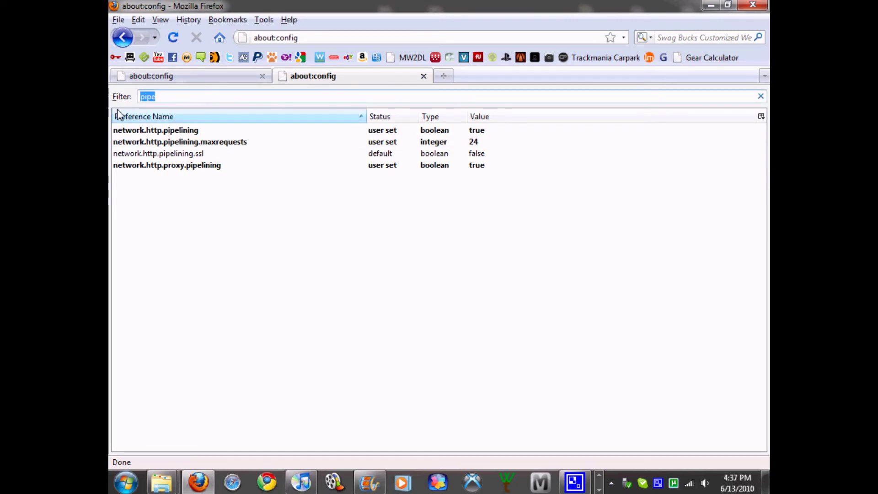
Clear the 'pipe' filter and copy BROWSER.SESSIONHISTORY.MAX_TOTAL_VIEWER from the firefoxhacks notes.
key(BackSpace)
scroll(549, 210, down, 4)
scroll(559, 211, up, 4)
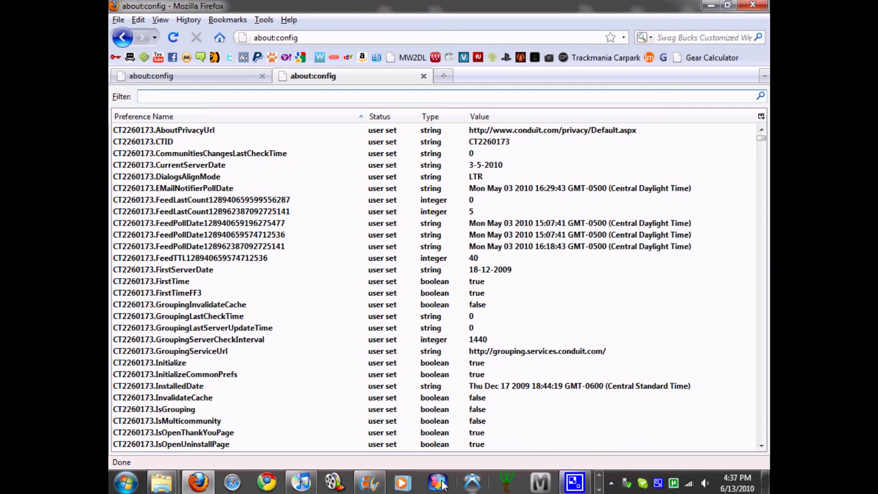
click(600, 482)
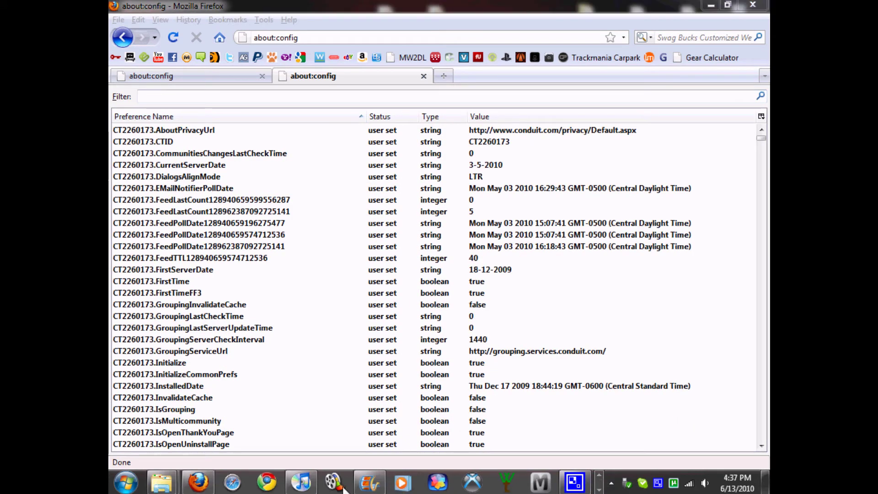
click(601, 481)
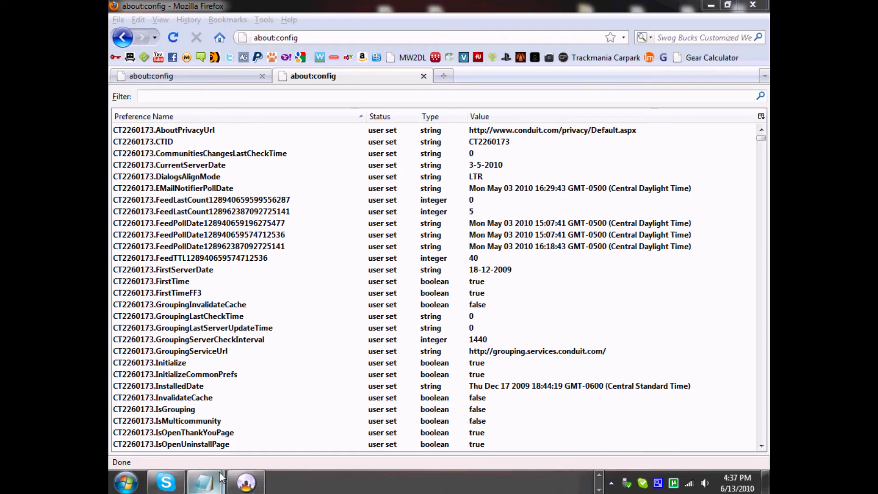
click(206, 483)
click(320, 398)
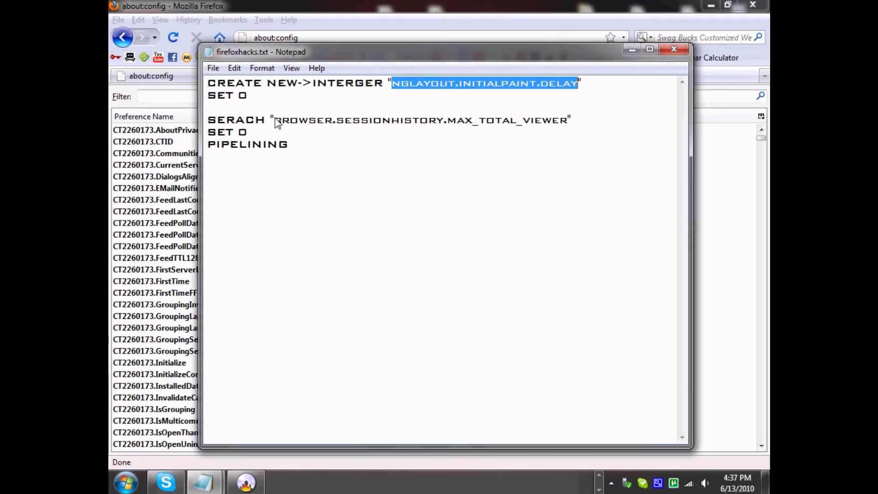
drag(275, 121, 569, 123)
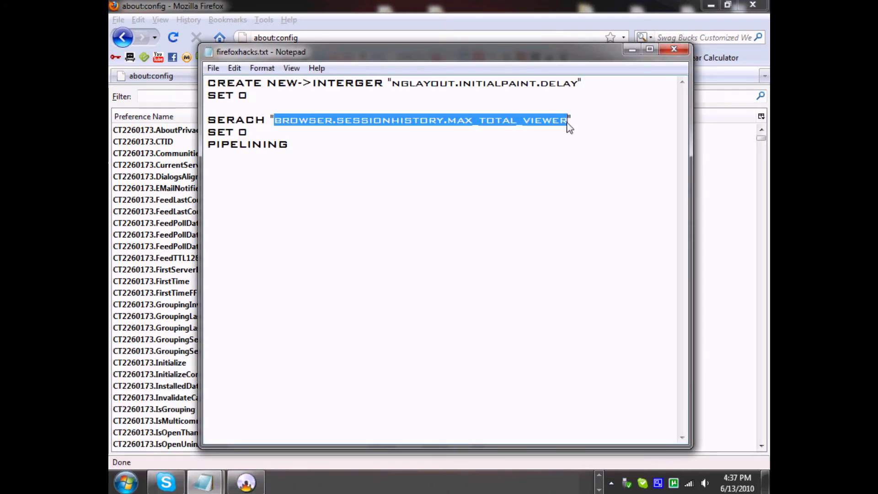
right_click(568, 123)
click(598, 150)
click(632, 51)
Set browser.sessionhistory.max_total_viewers to 0, then switch tabs and open The Pirate Bay.
right_click(177, 97)
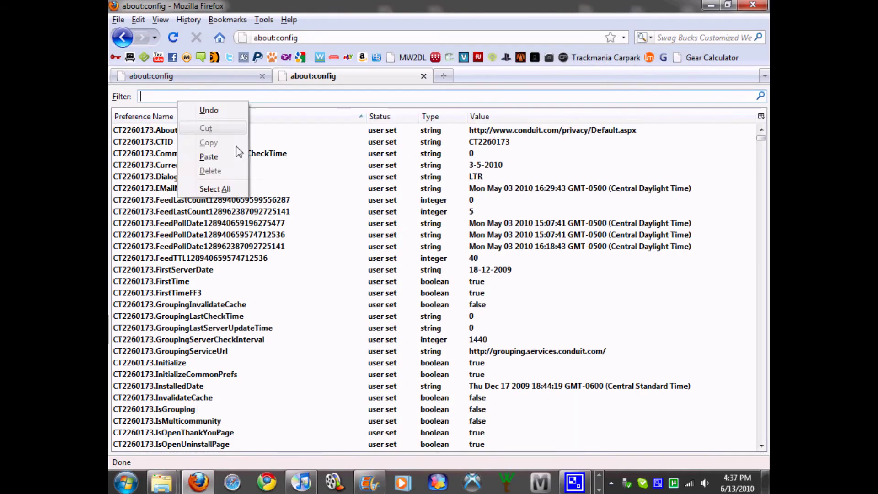
click(209, 156)
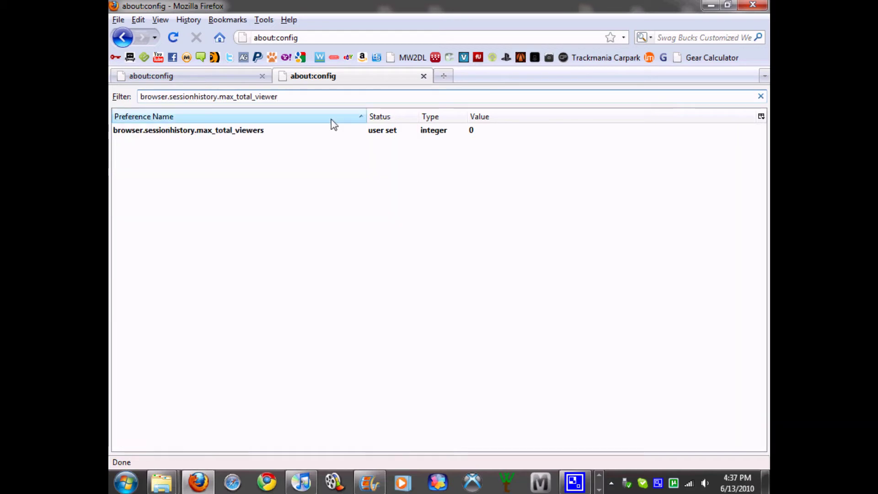
double_click(370, 131)
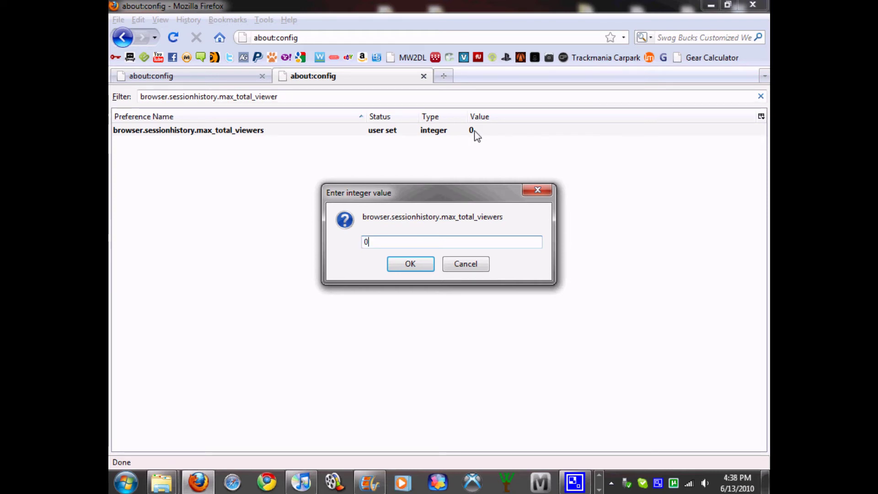
key(Return)
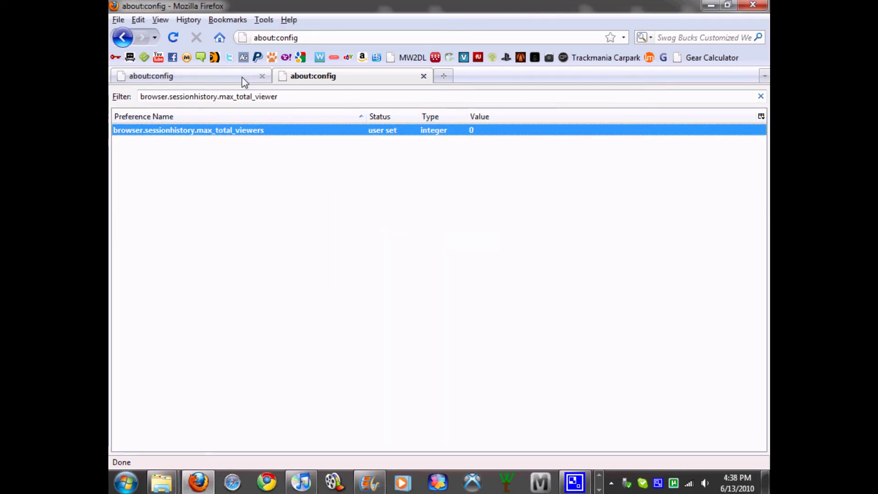
click(242, 78)
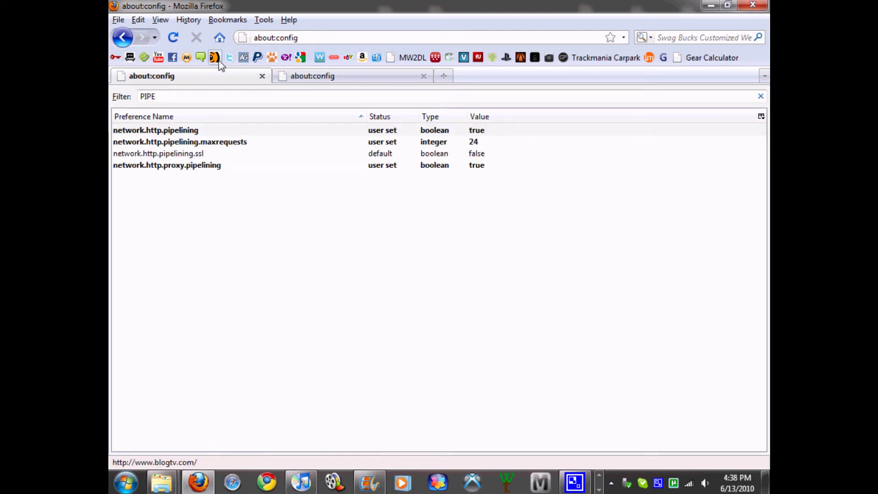
click(130, 58)
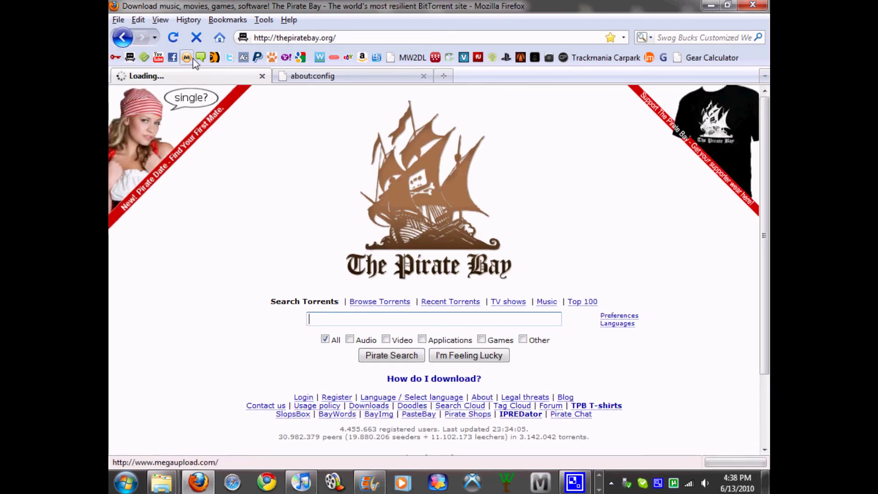
Open the YouTube, Megaupload and Amazon bookmarks from the toolbar.
click(158, 57)
click(197, 58)
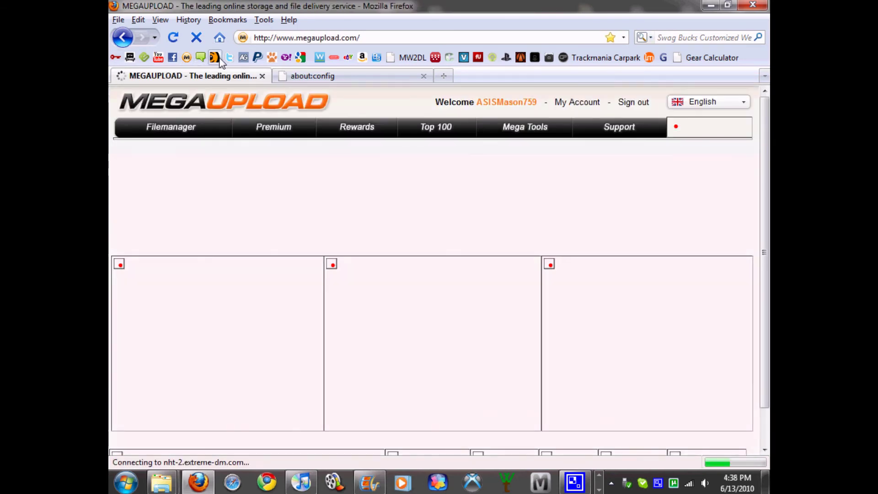
click(362, 58)
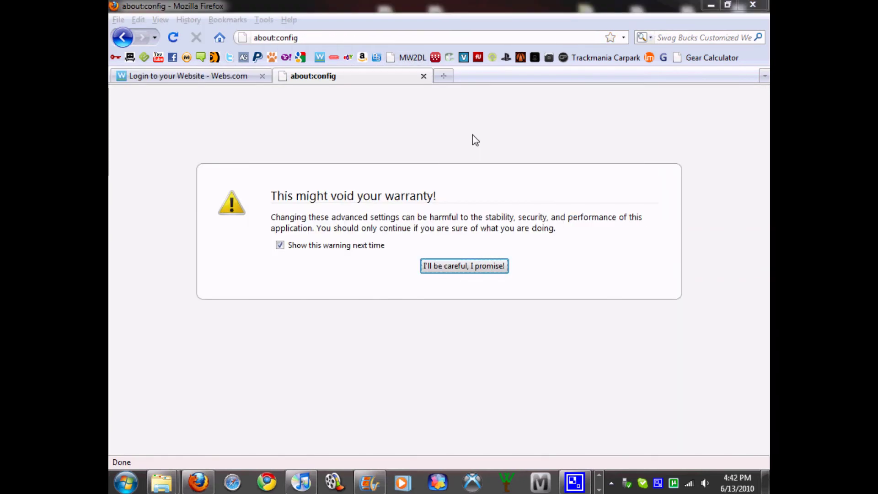
Accept the about:config warning with 'I'll be careful, I promise!' to show all preferences.
click(470, 267)
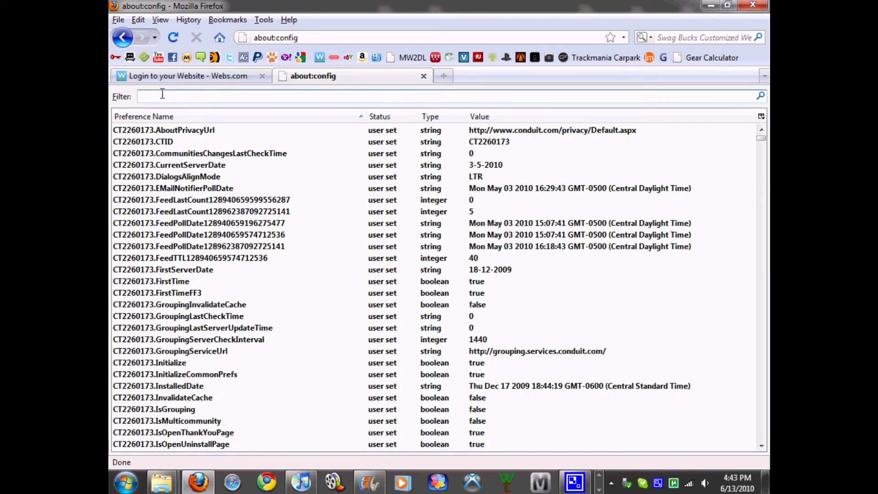
click(207, 76)
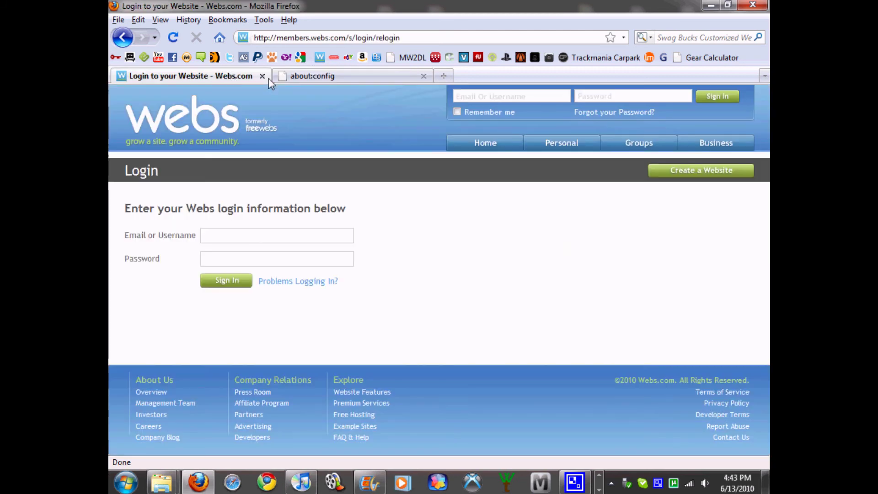
click(295, 78)
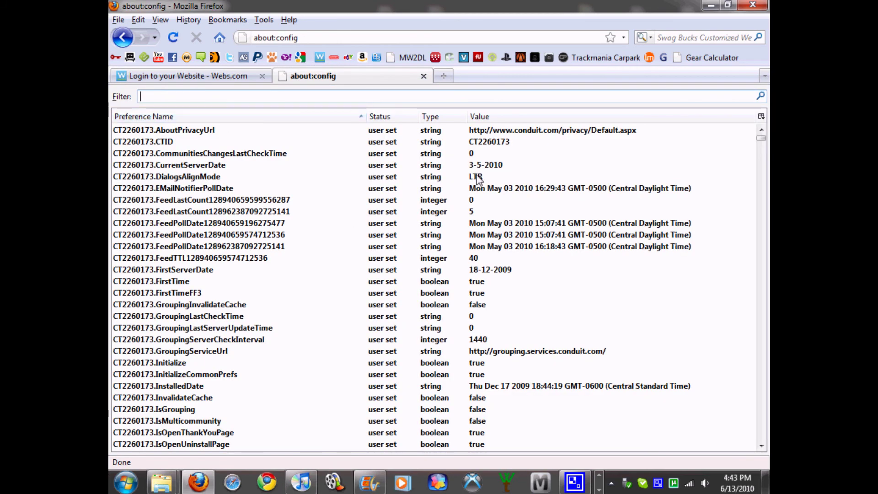
scroll(478, 180, down, 2)
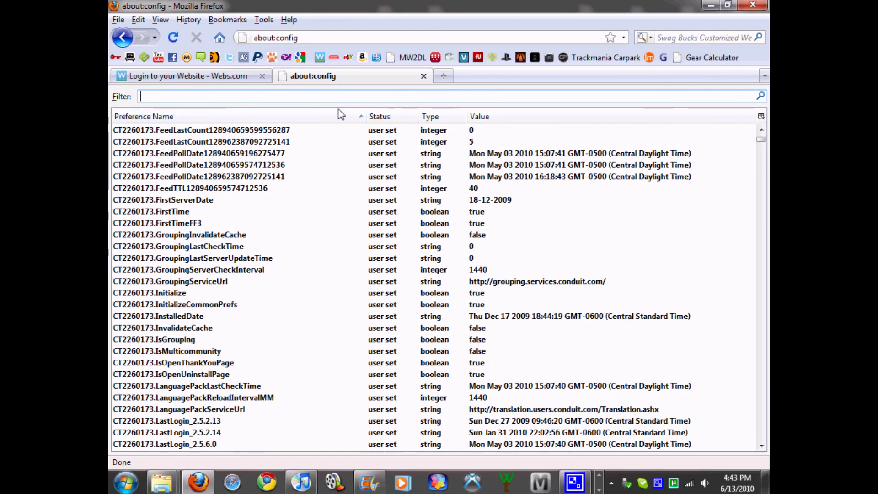
scroll(472, 207, down, 5)
scroll(472, 171, down, 3)
scroll(471, 128, down, 3)
scroll(471, 128, down, 2)
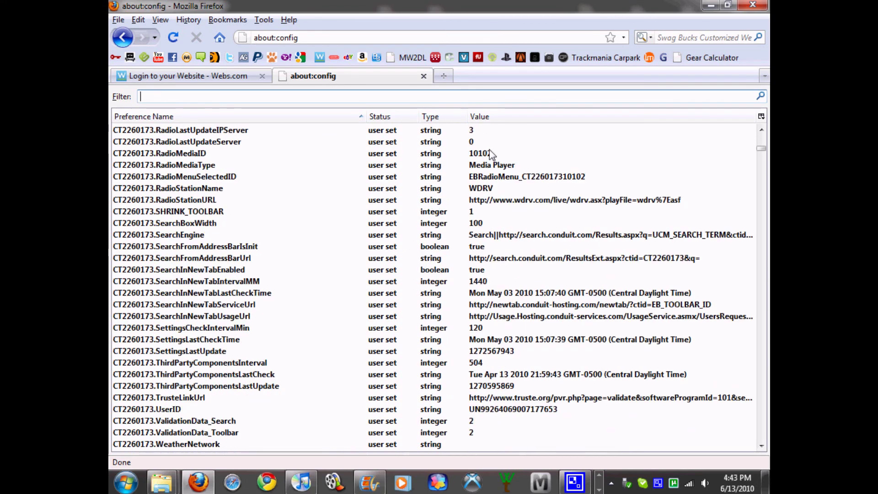
scroll(471, 127, down, 5)
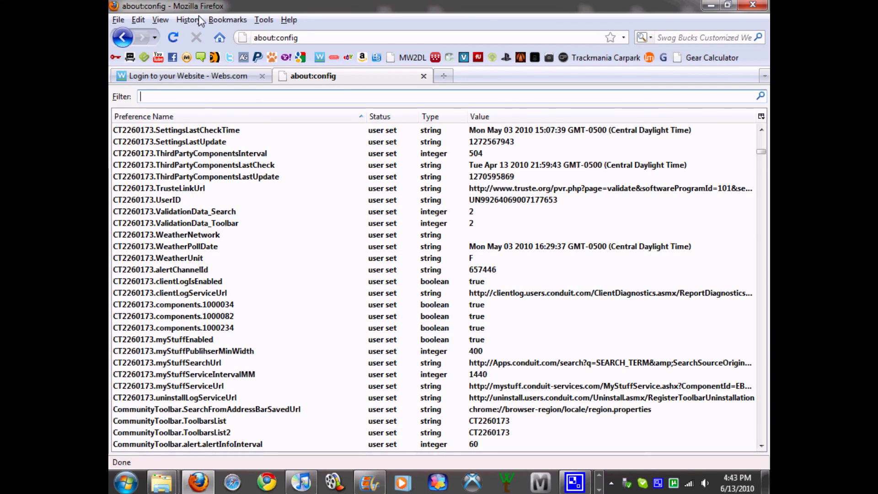